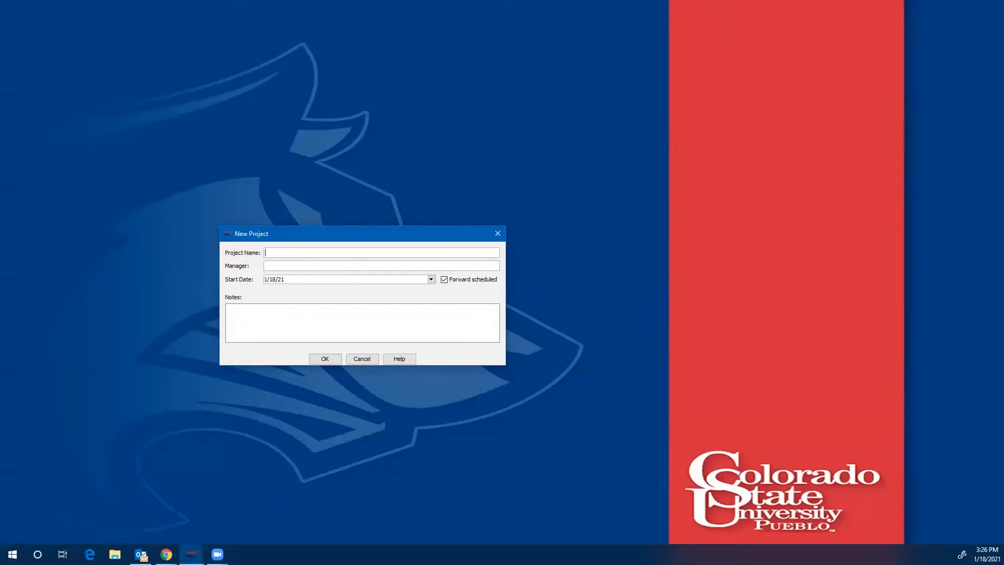
- Create a new project named "Painting a ROOM" with forward scheduling enabled
text(Painting a ROOM)
click(444, 279)
click(445, 280)
click(326, 359)
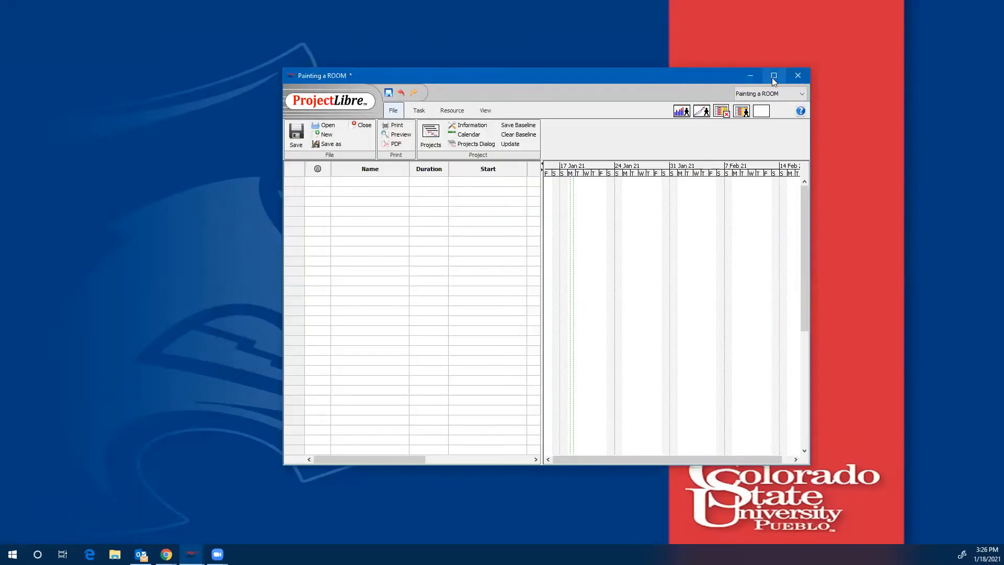
- Maximize the project window, widen the task table to show the Finish column, and add "Select color" as the first task
click(773, 77)
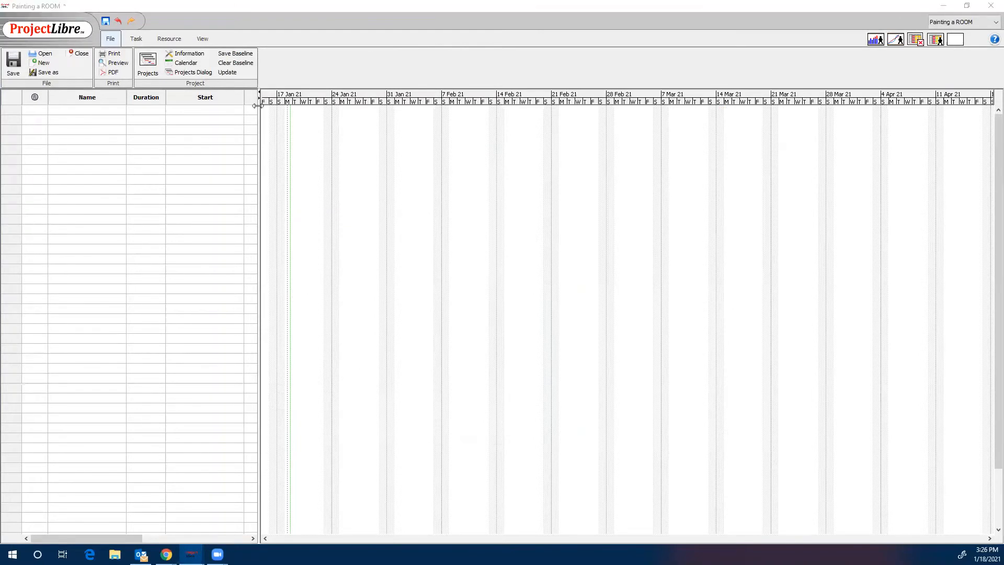
drag(261, 105, 344, 111)
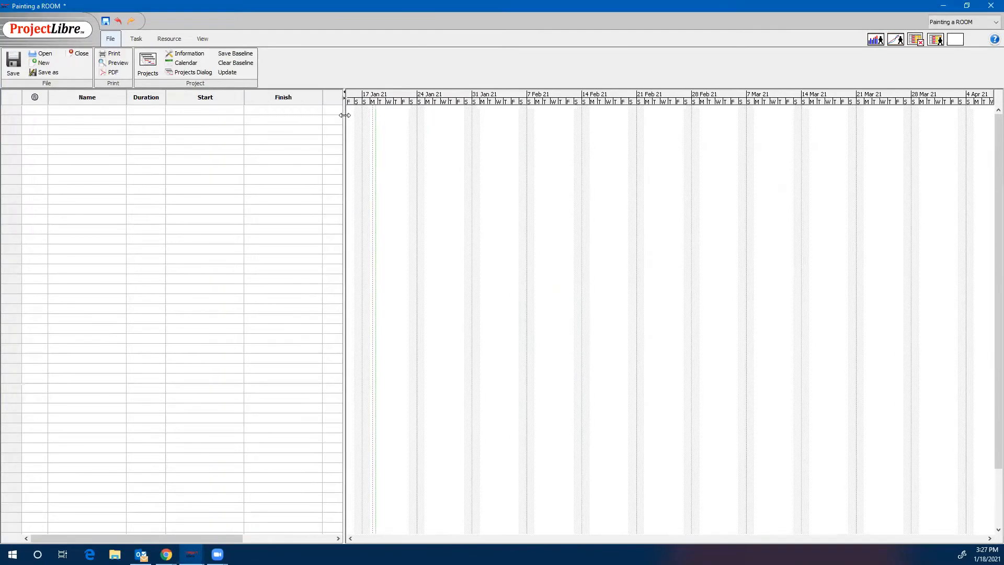
click(88, 110)
text(Select color)
key(Return)
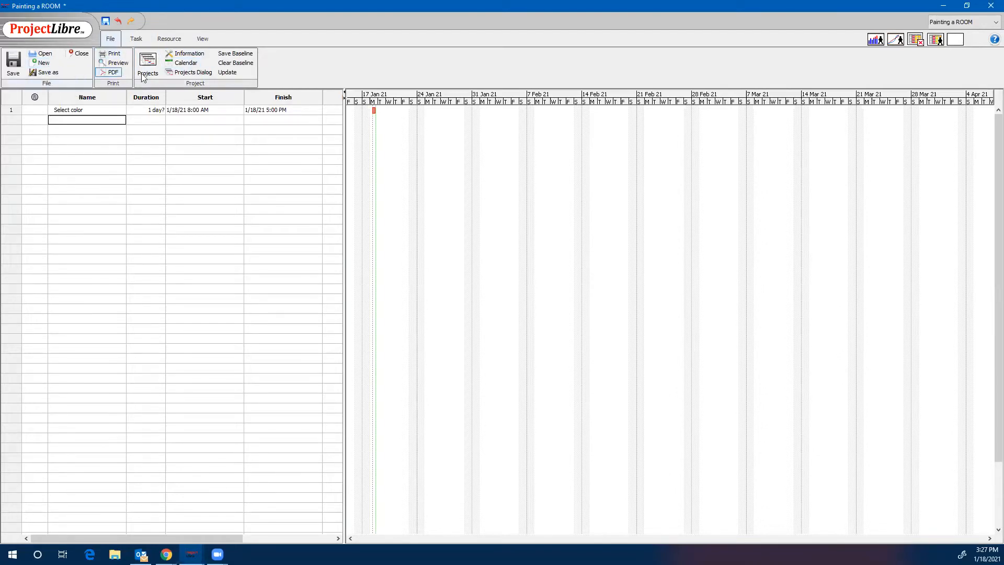
- Review the Standard working calendar and its duration settings for hours per day, hours per week and days per month
click(183, 64)
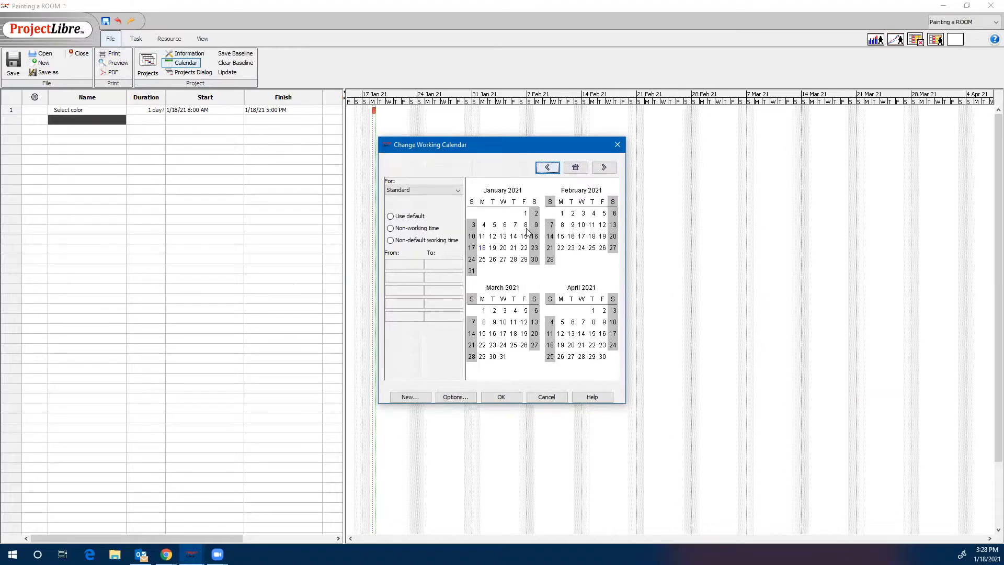
click(457, 397)
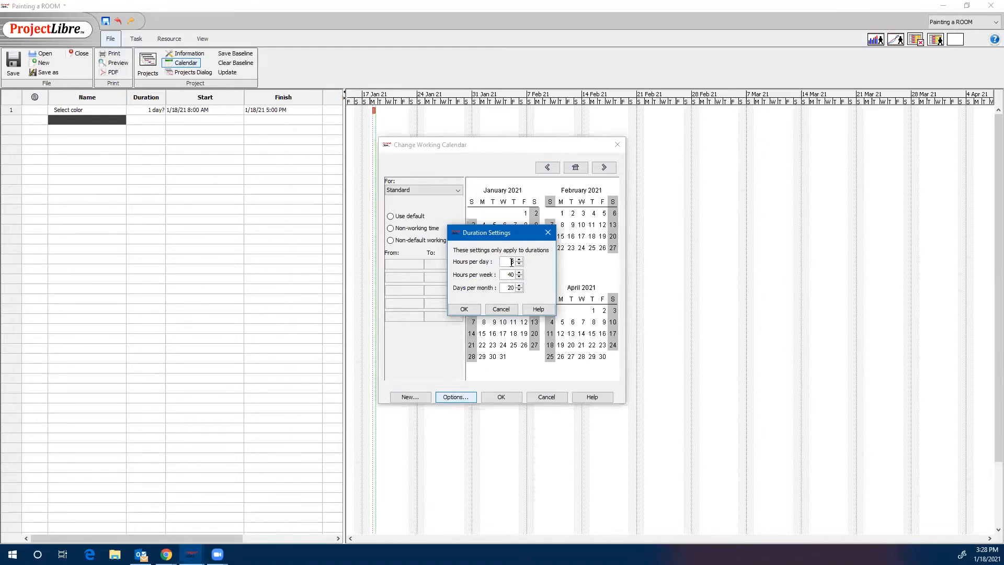
click(478, 309)
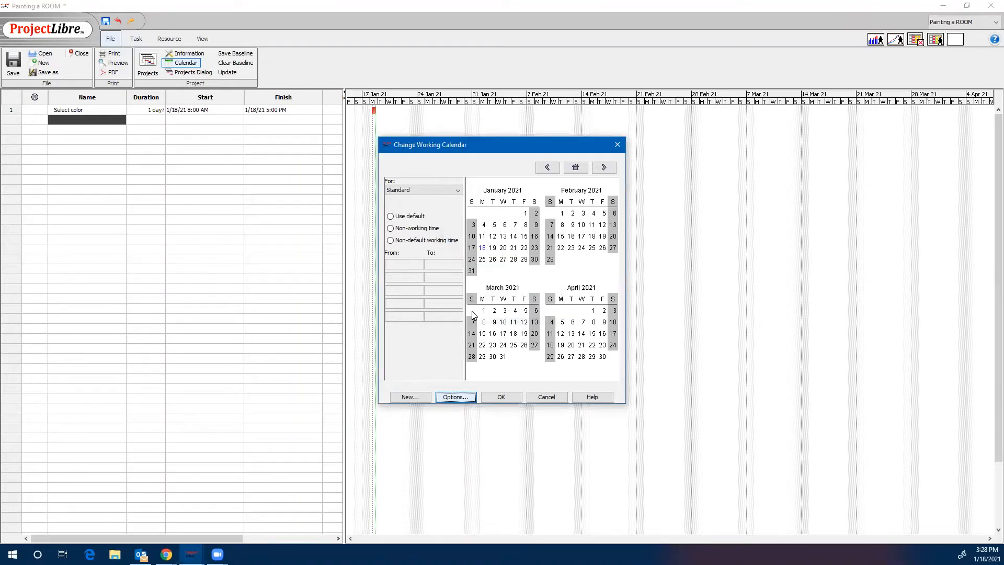
click(501, 397)
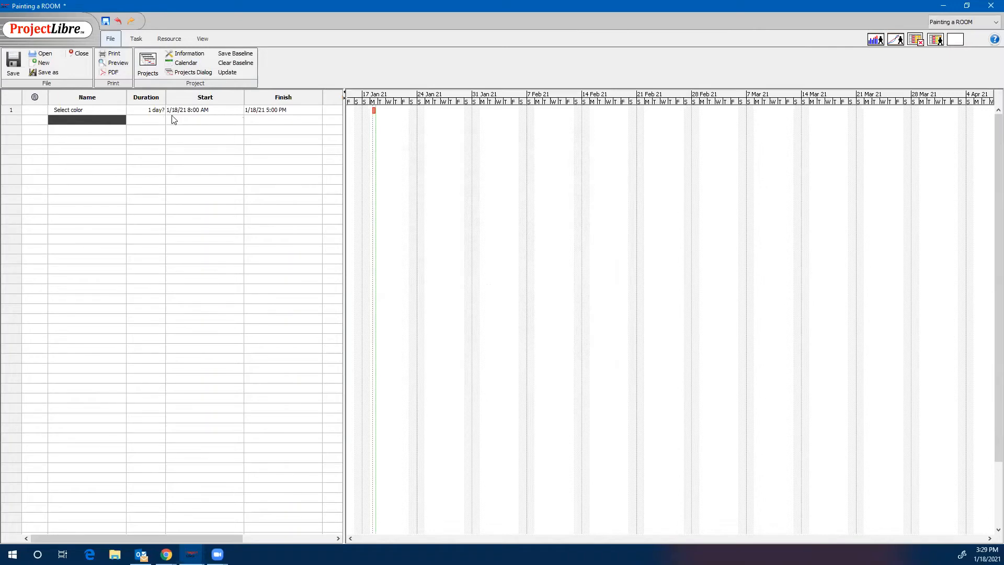
- Add the tasks "Buy paint", "Prep ceiling" and "Prep walls" below Select color
click(88, 120)
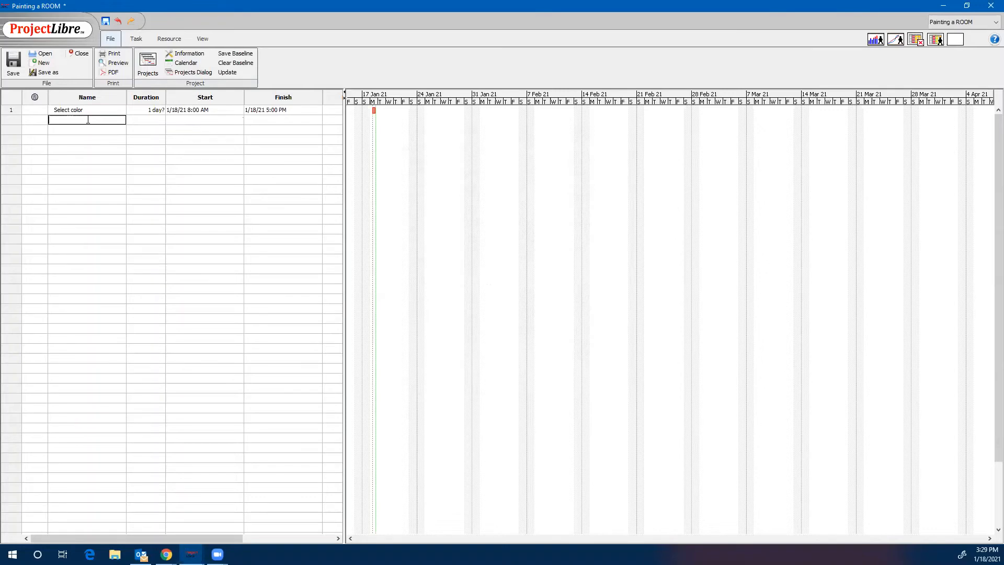
text(Buy paint)
key(Return)
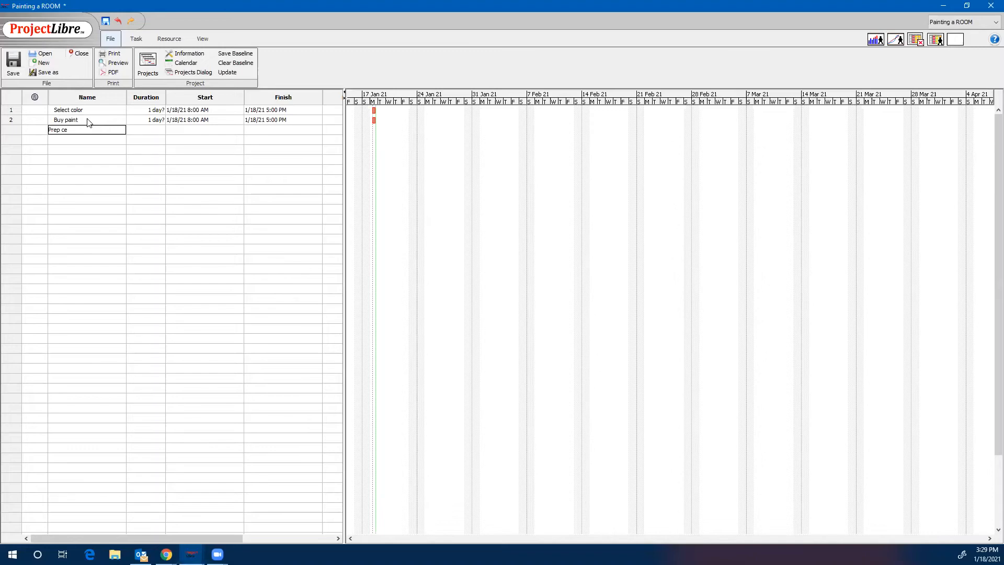
text(ing)
key(Return)
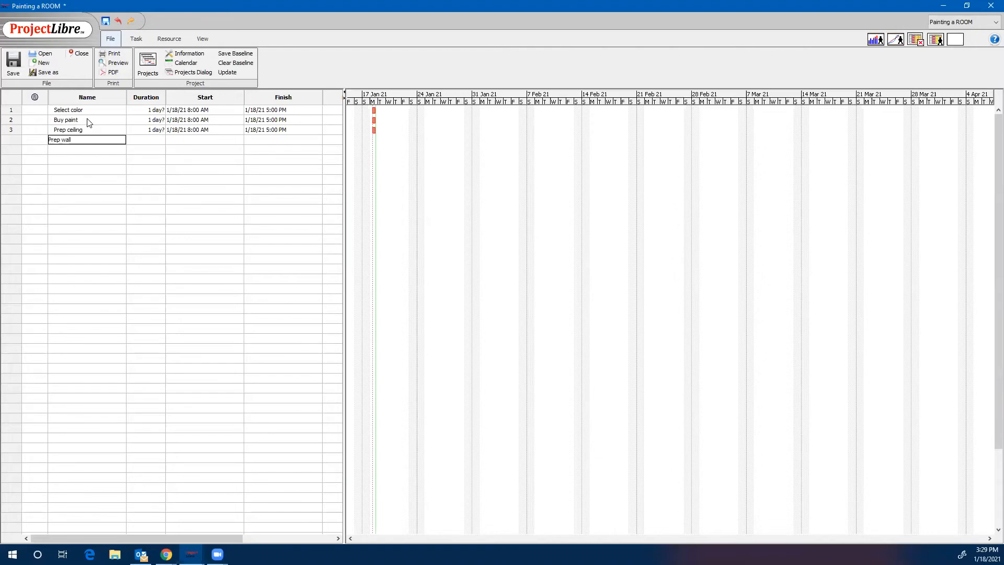
key(Return)
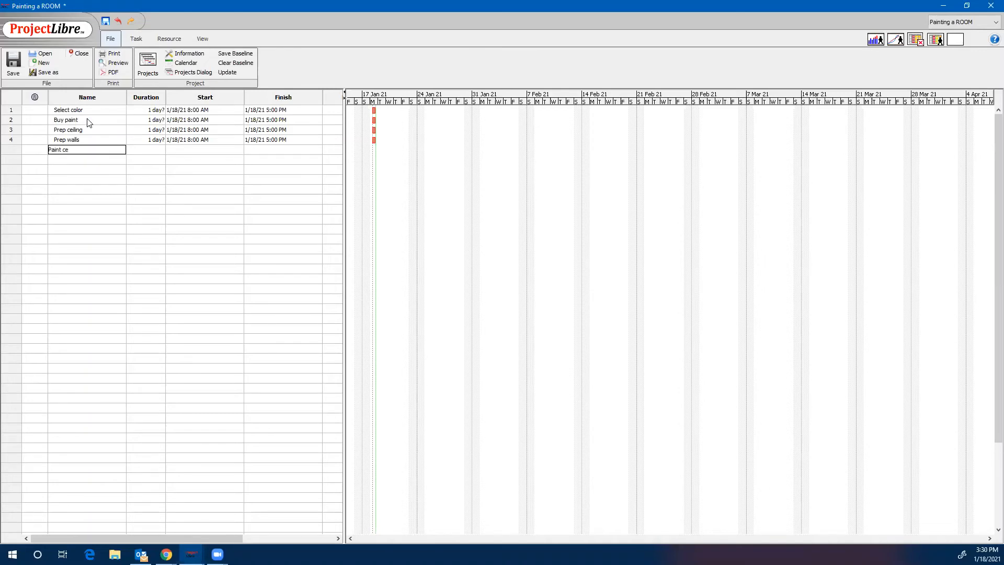
- Add the tasks "Paint ceiling", "Paint walls", "Paint trims" and "Clean up" below Prep walls
text(ling)
key(Return)
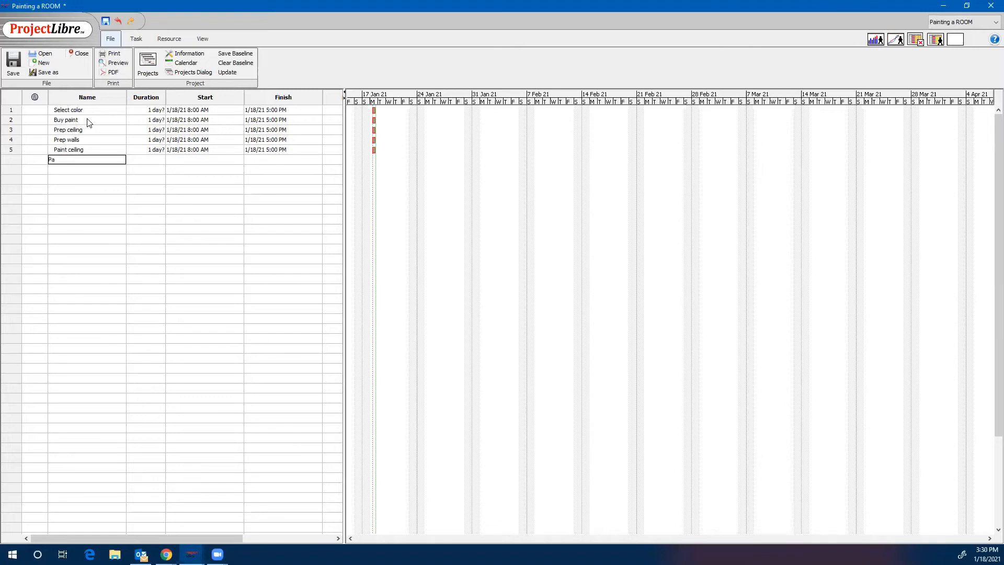
key(Return)
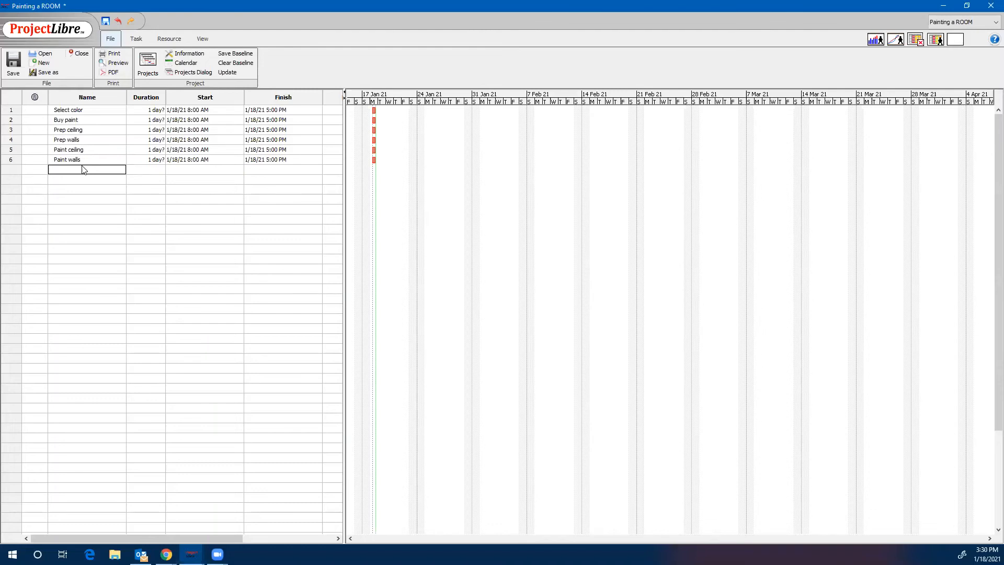
text(Paint trims)
key(Return)
text(Clean up)
key(Return)
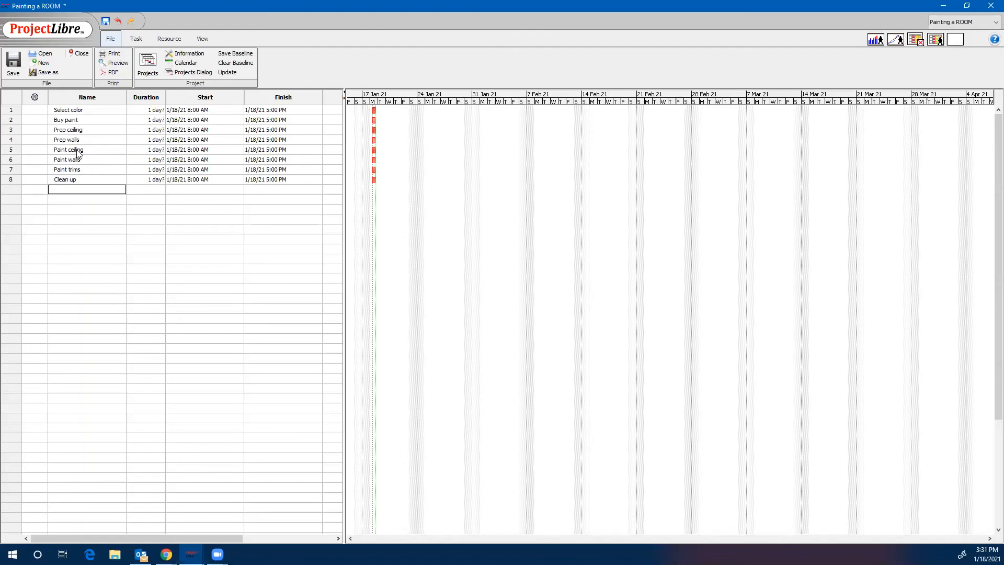
- Insert two tasks above Paint walls and name them "First coat" and "Second coat"
click(14, 163)
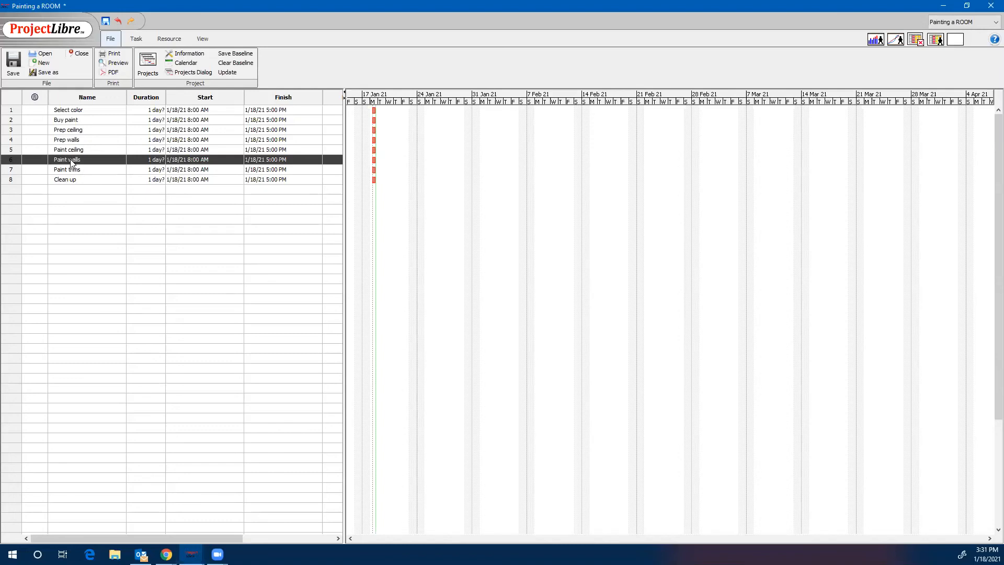
click(137, 39)
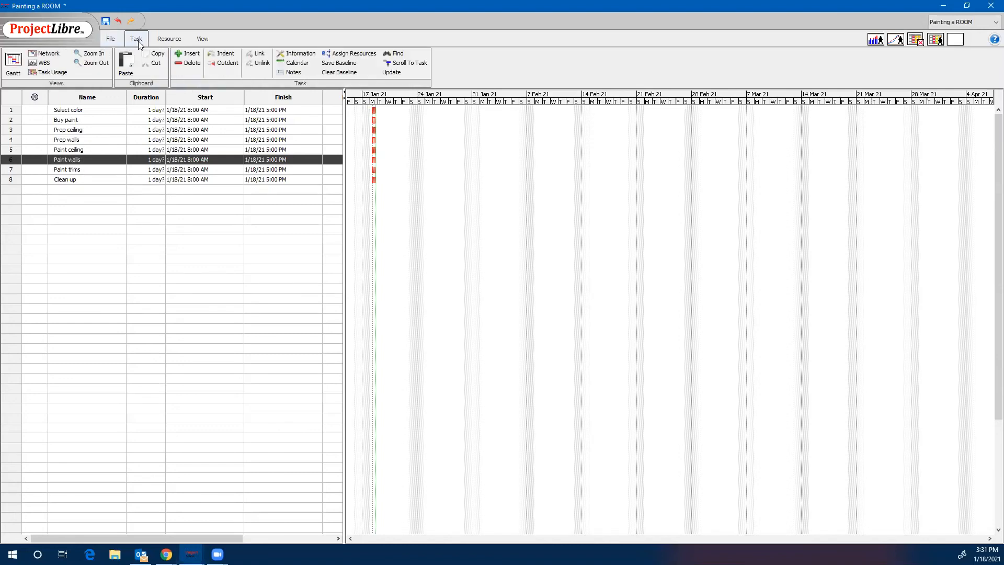
click(192, 58)
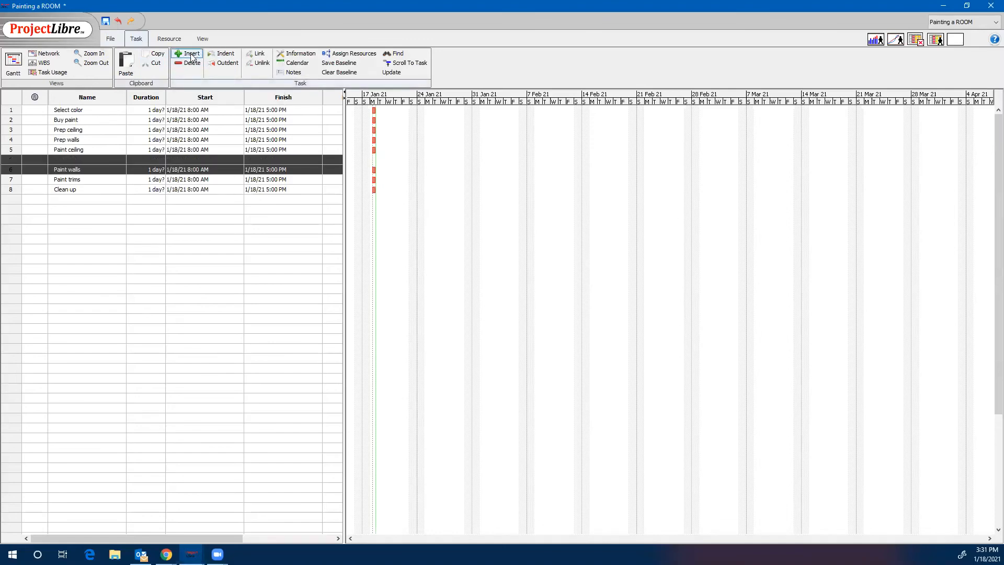
click(193, 58)
click(79, 157)
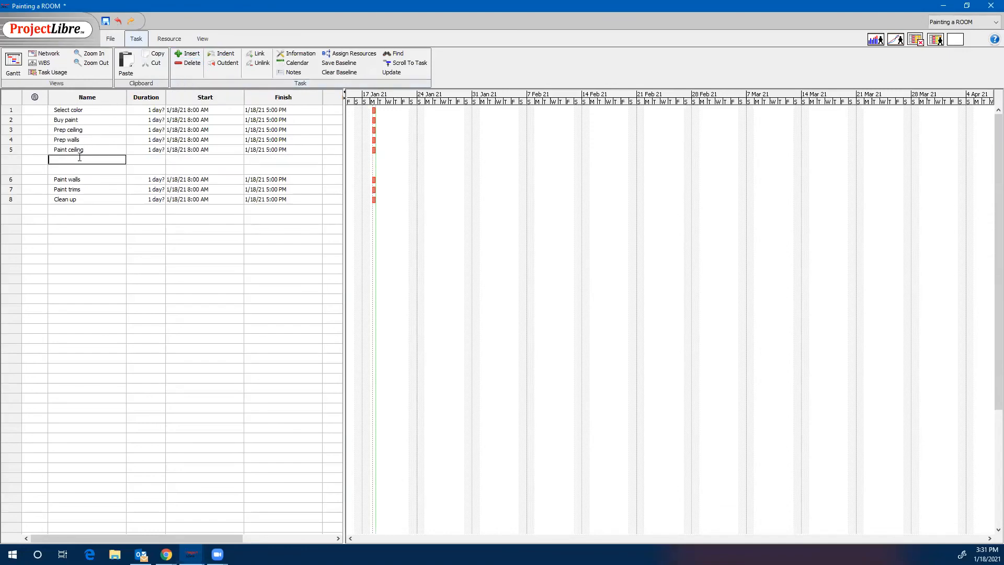
text(First coat)
key(Return)
text(Second coat)
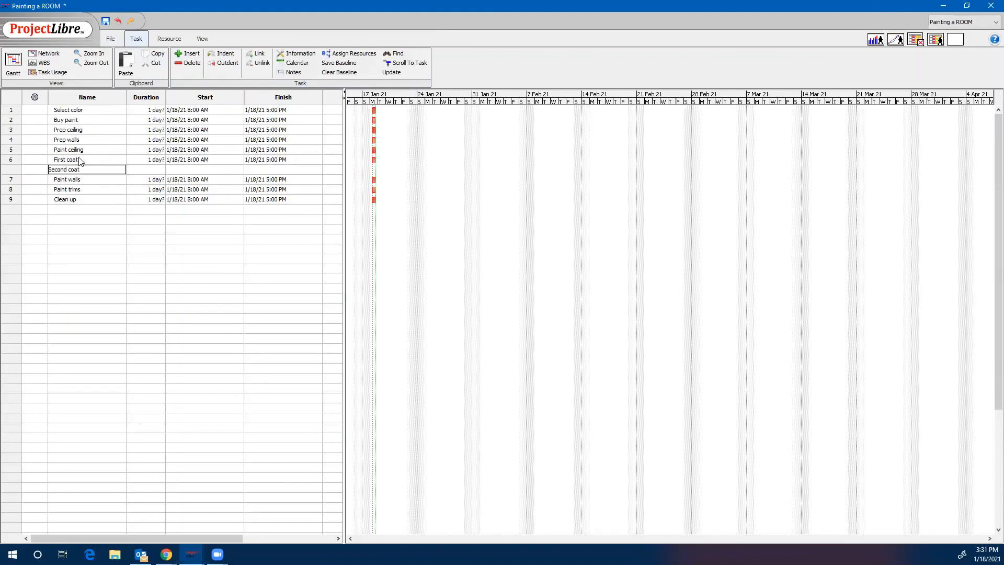
key(Return)
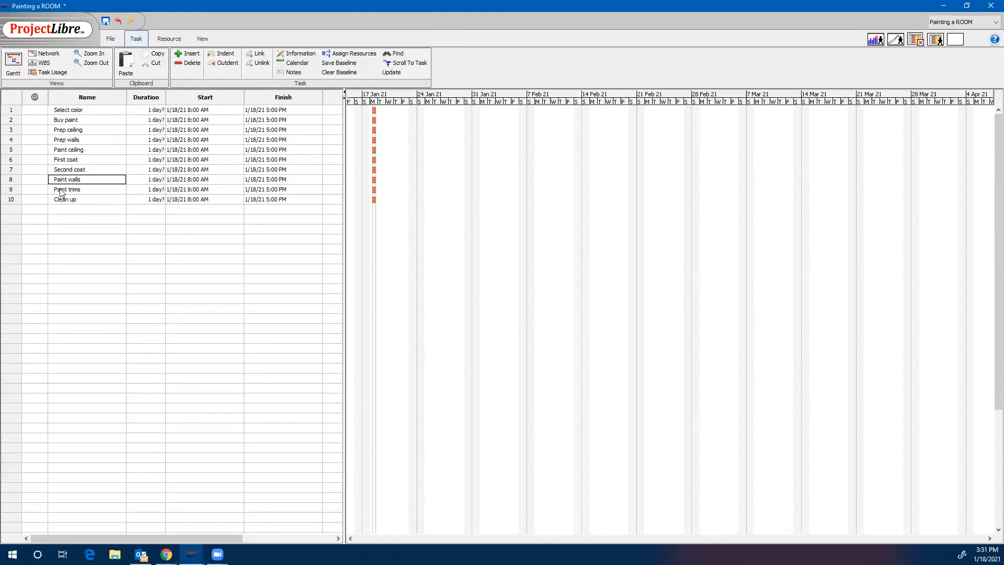
- Select the entire Paint trims task row
click(17, 194)
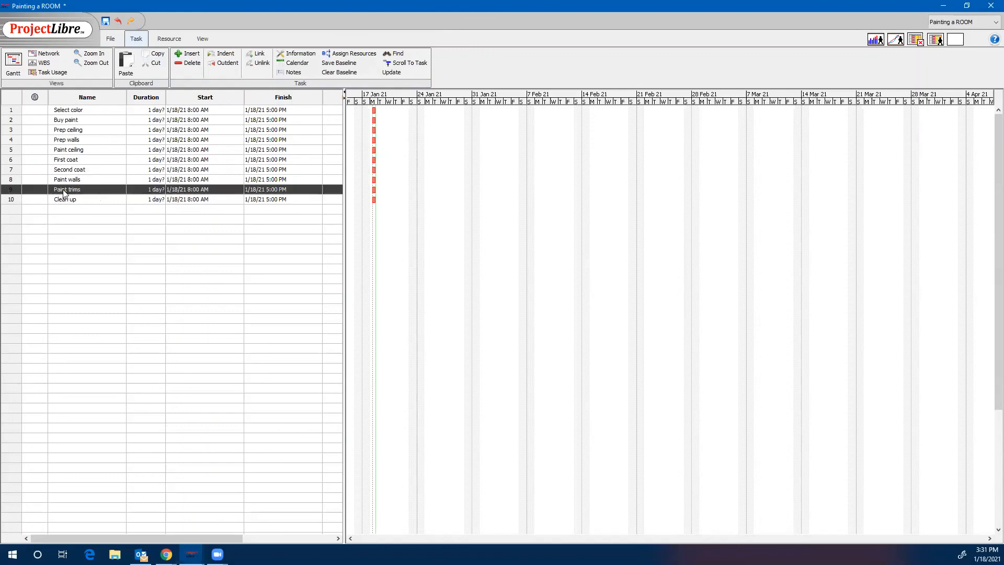